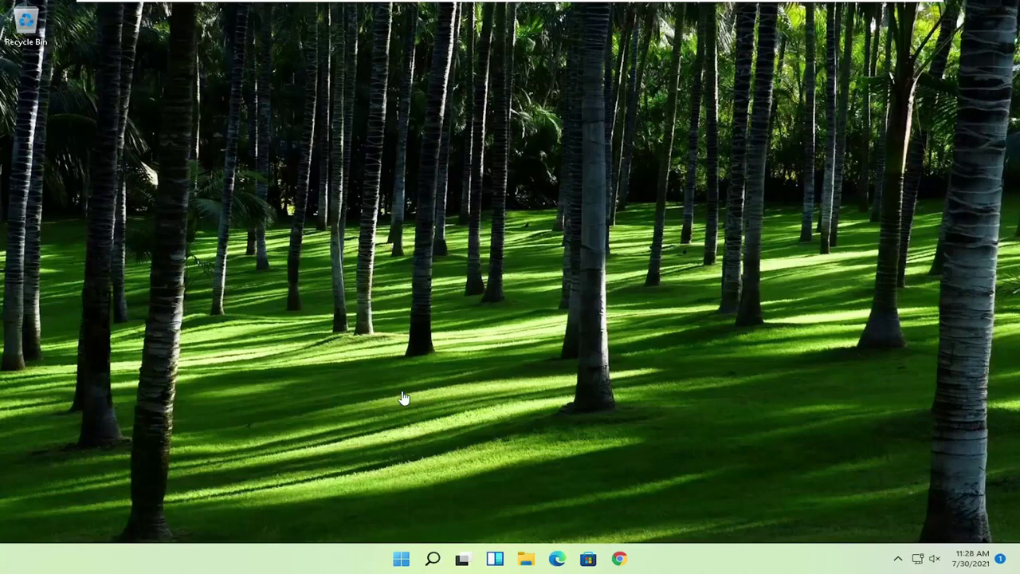
- Search the Start menu for regedit and bring up Registry Editor's administrator launch option
left_click(404, 560)
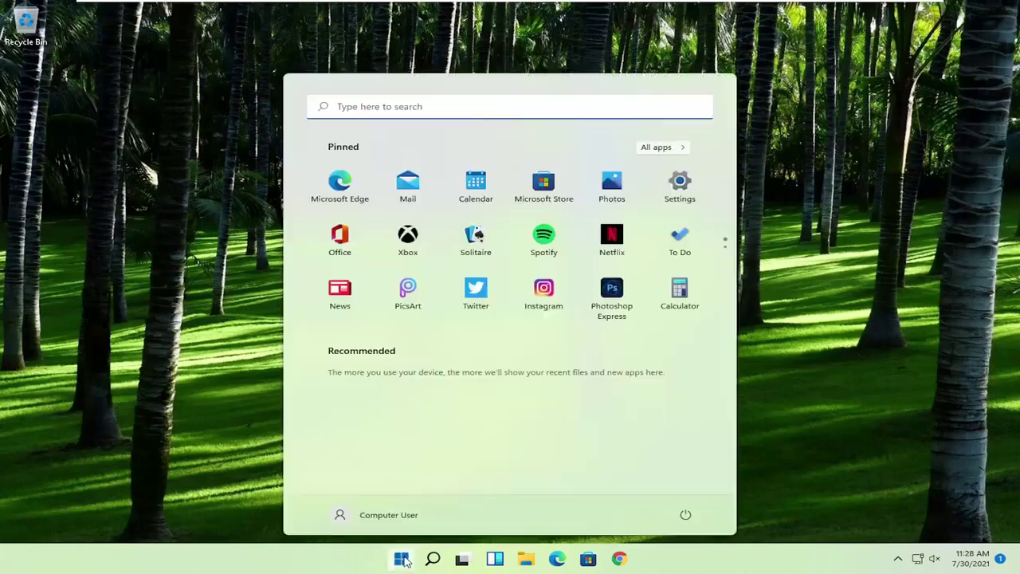
type("regedit")
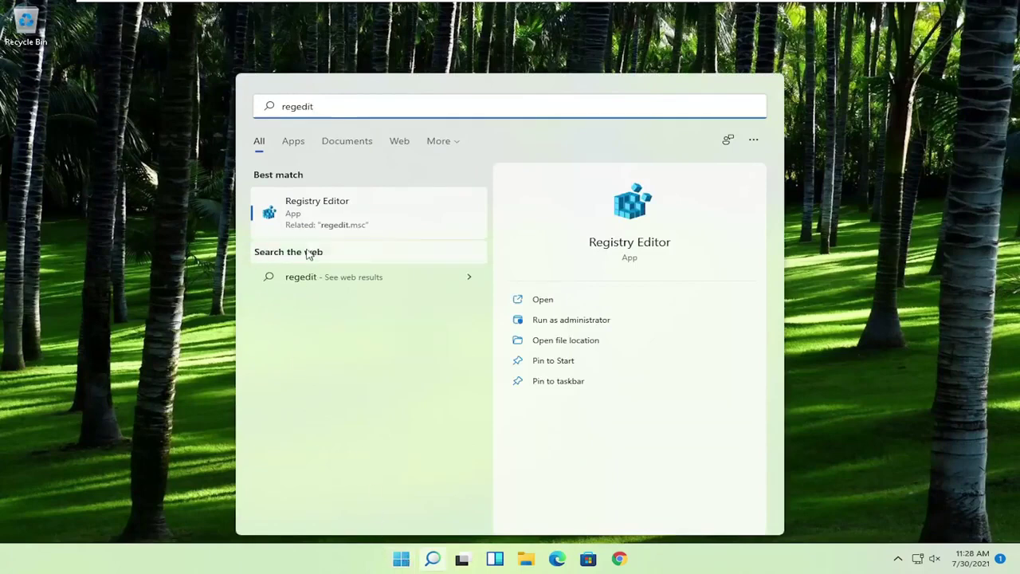
right_click(327, 210)
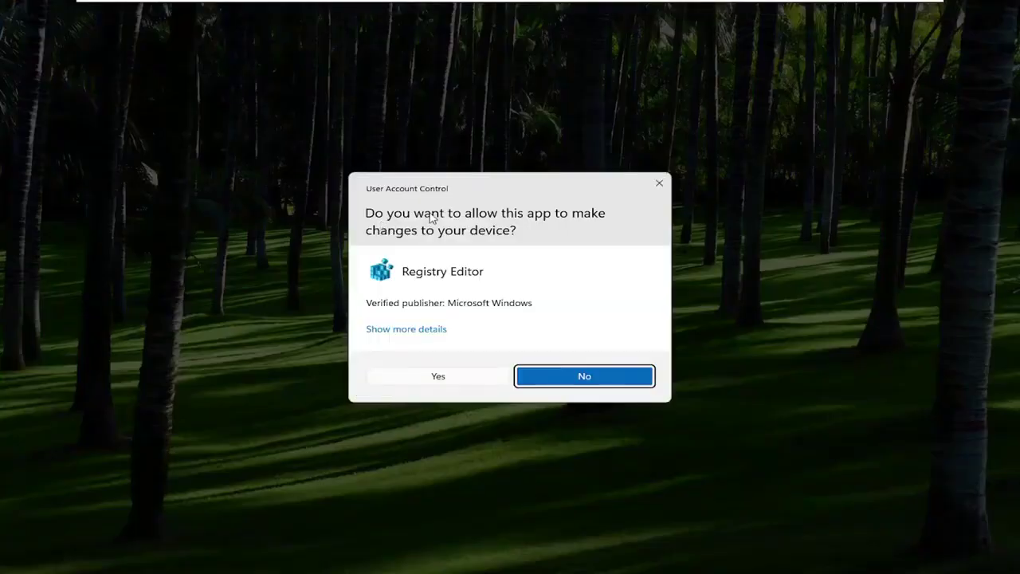
left_click(439, 377)
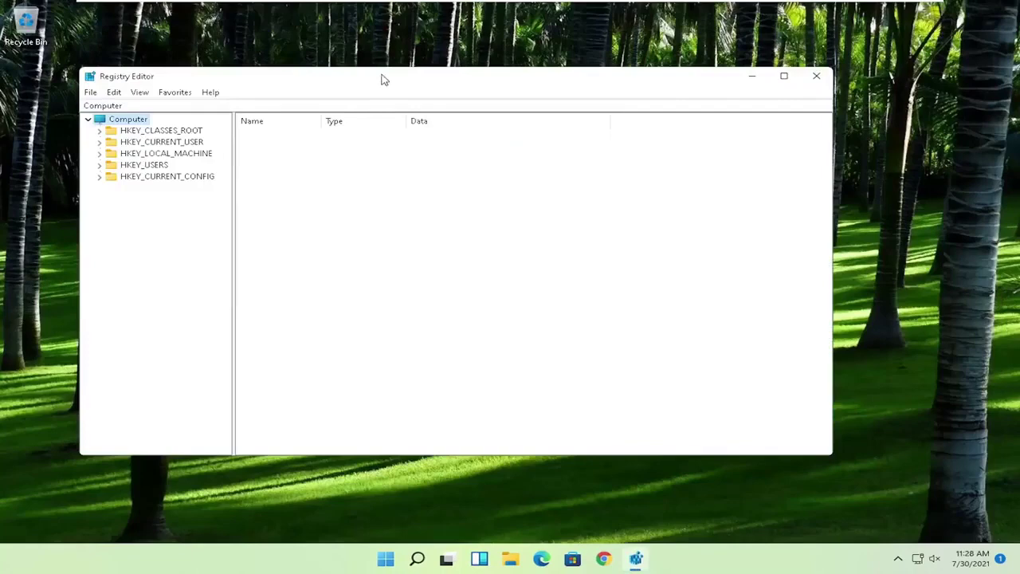
left_click_drag(383, 80, 425, 75)
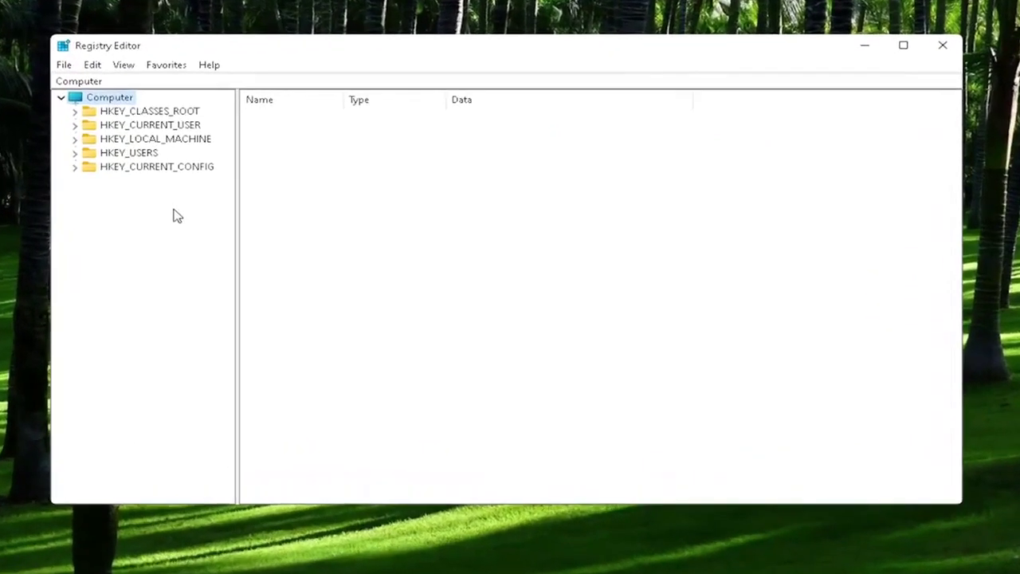
left_click(67, 64)
left_click(96, 99)
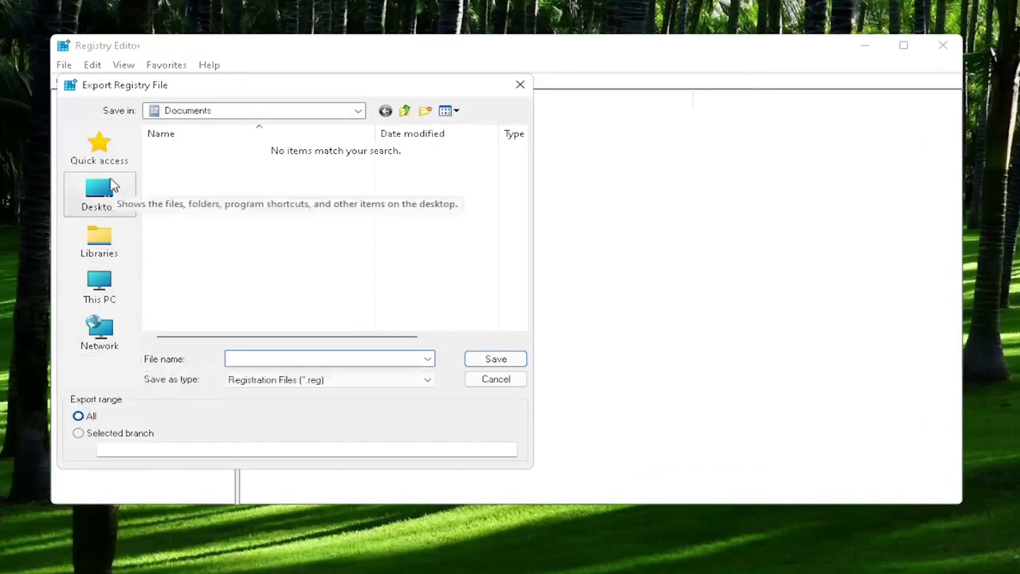
left_click(493, 379)
left_click(64, 66)
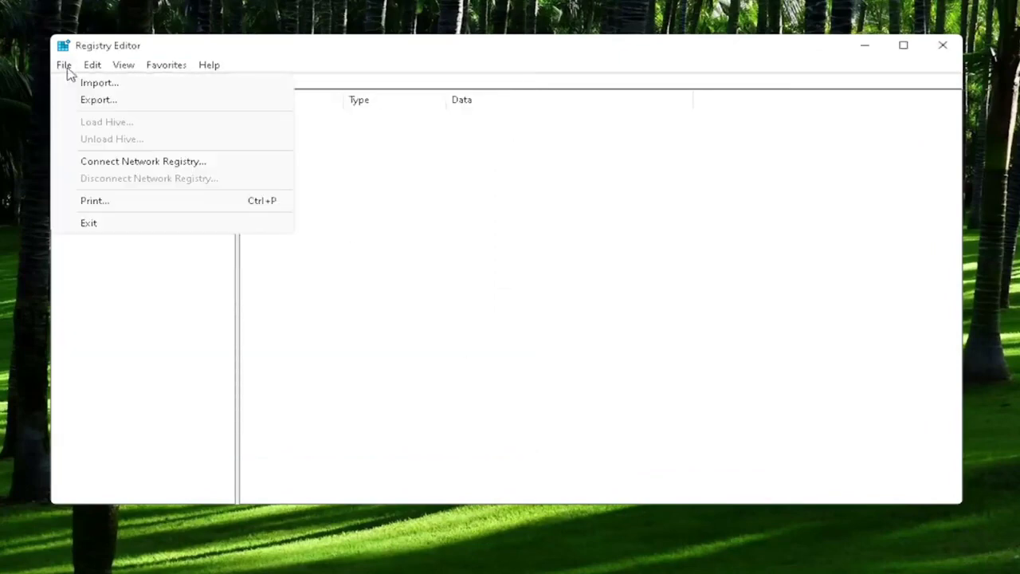
left_click(88, 83)
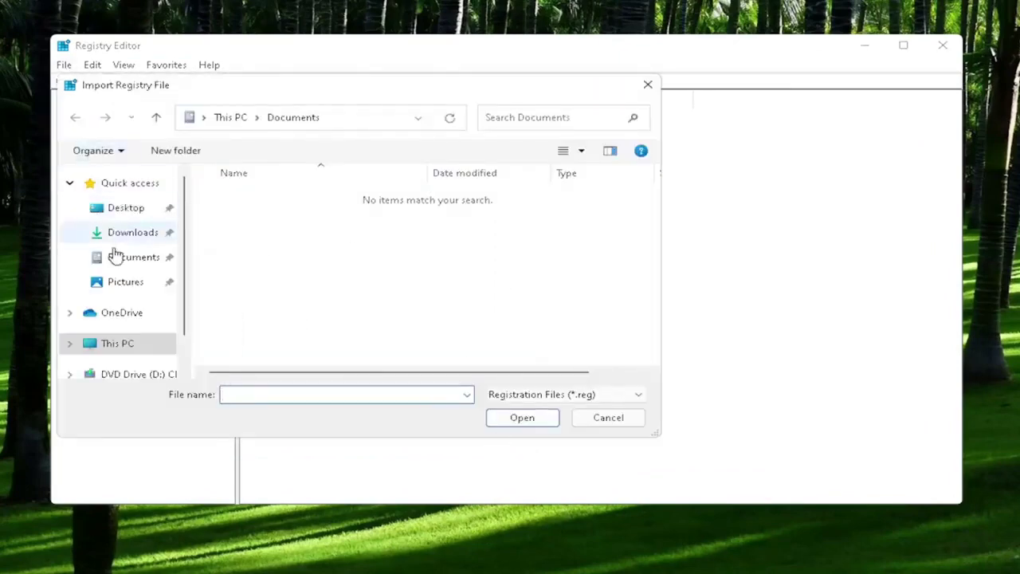
left_click(116, 210)
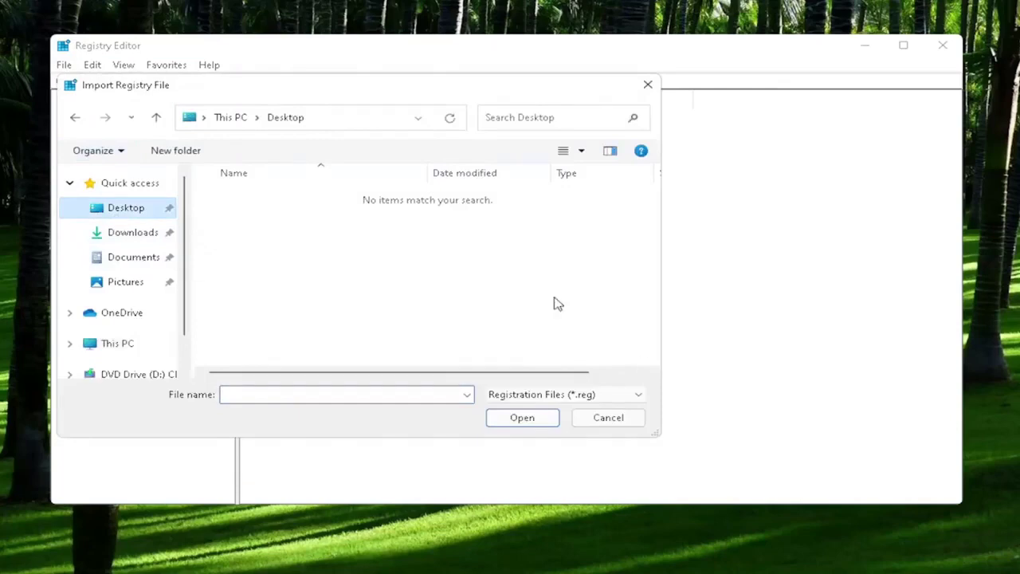
left_click(627, 421)
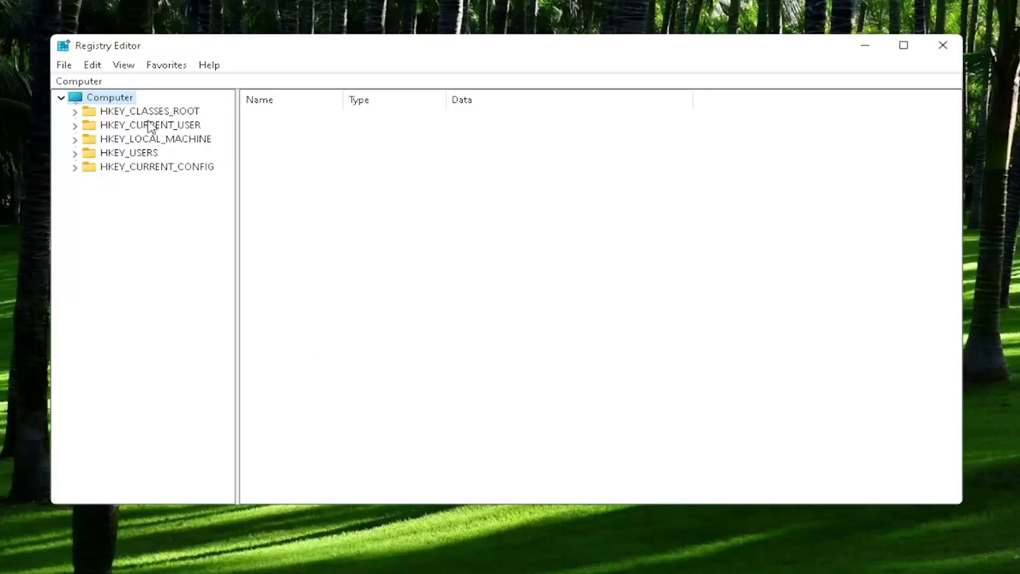
- Expand HKEY_CLASSES_ROOT and select the .exe key
key("Down")
key("Right")
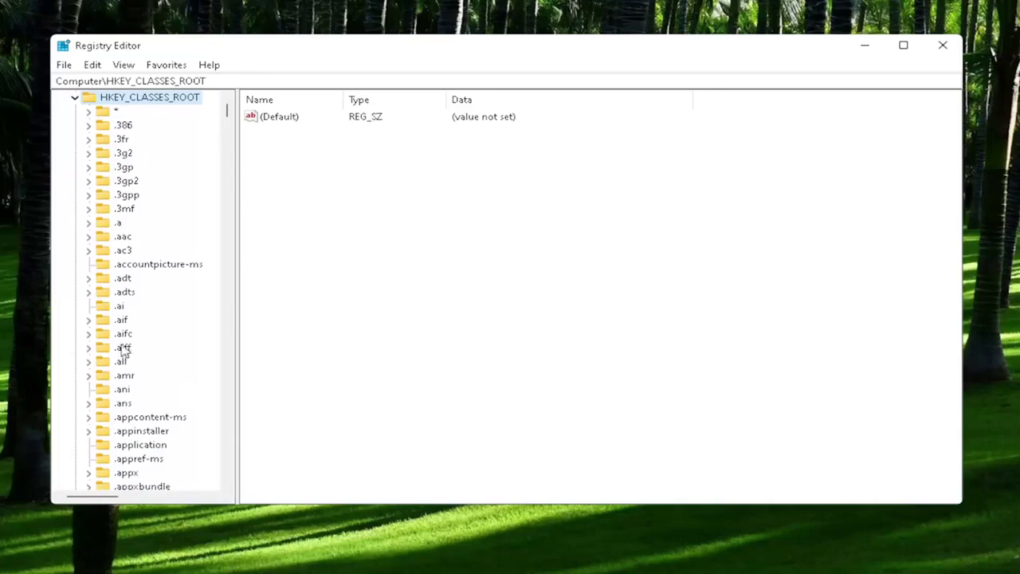
scroll(128, 360, "down", 7)
scroll(128, 362, "down", 20)
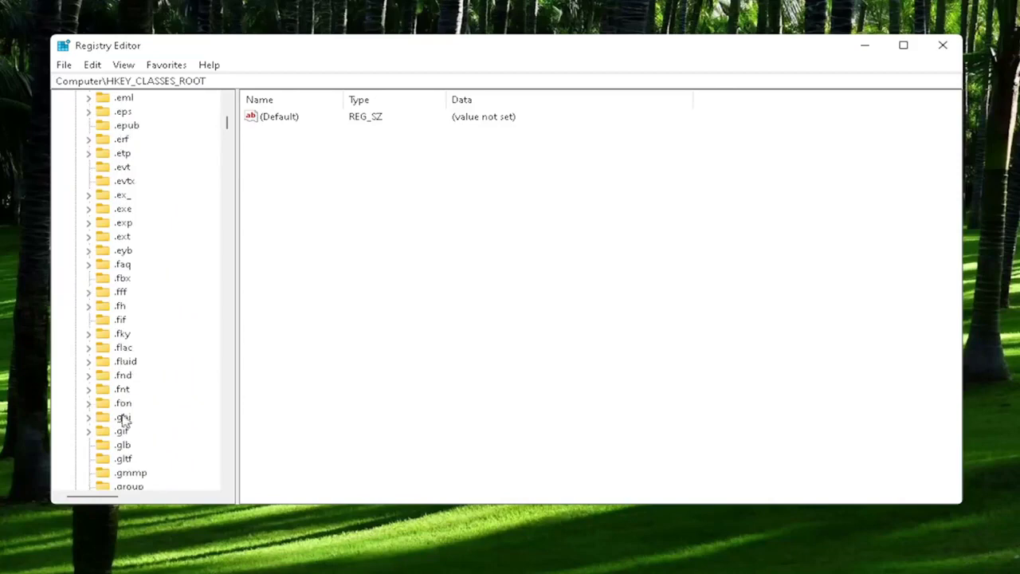
left_click(121, 210)
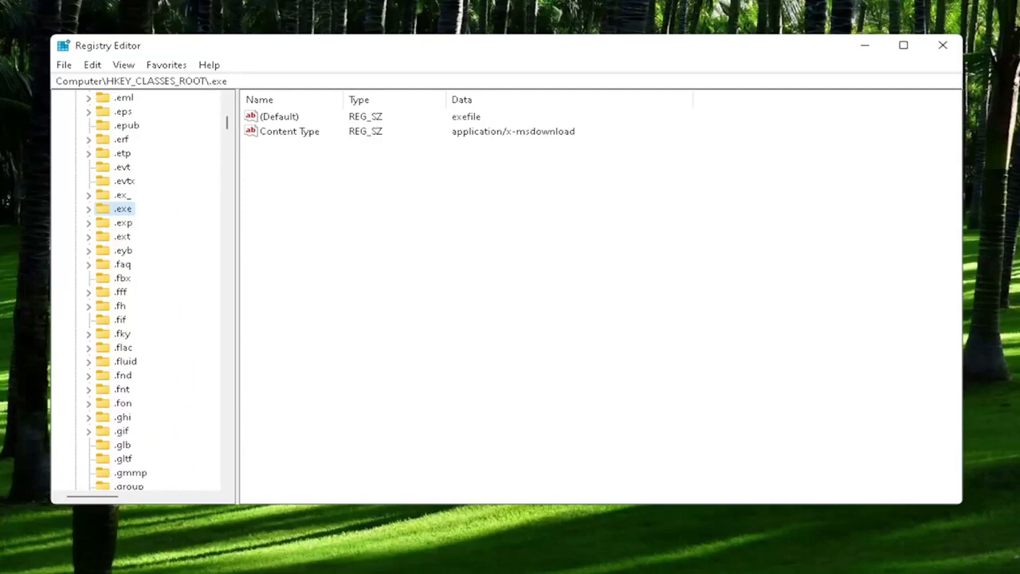
- Open the .exe key's (Default) value and check that its data is exefile
left_click(278, 118)
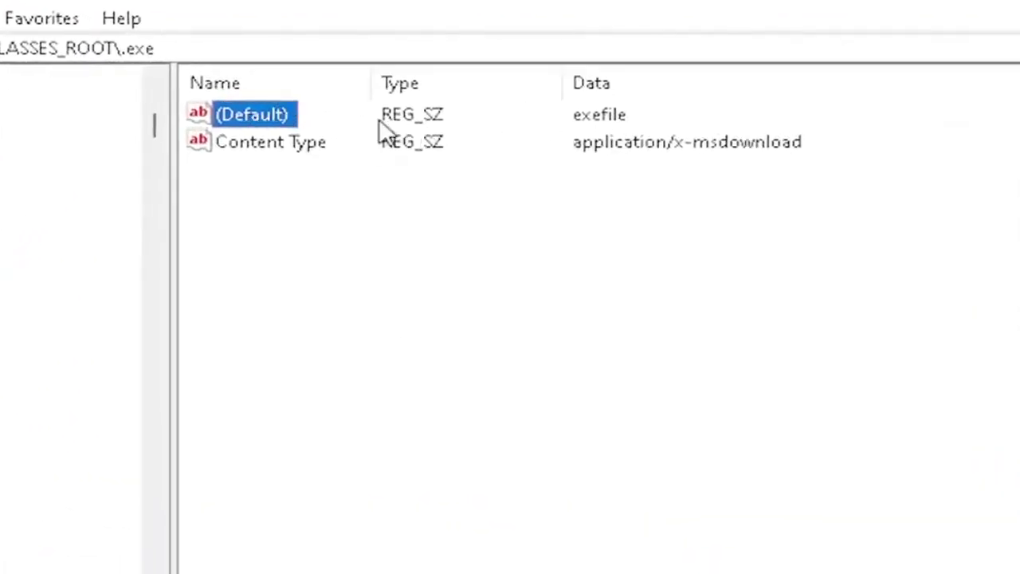
double_click(248, 118)
left_click_drag(246, 133, 574, 155)
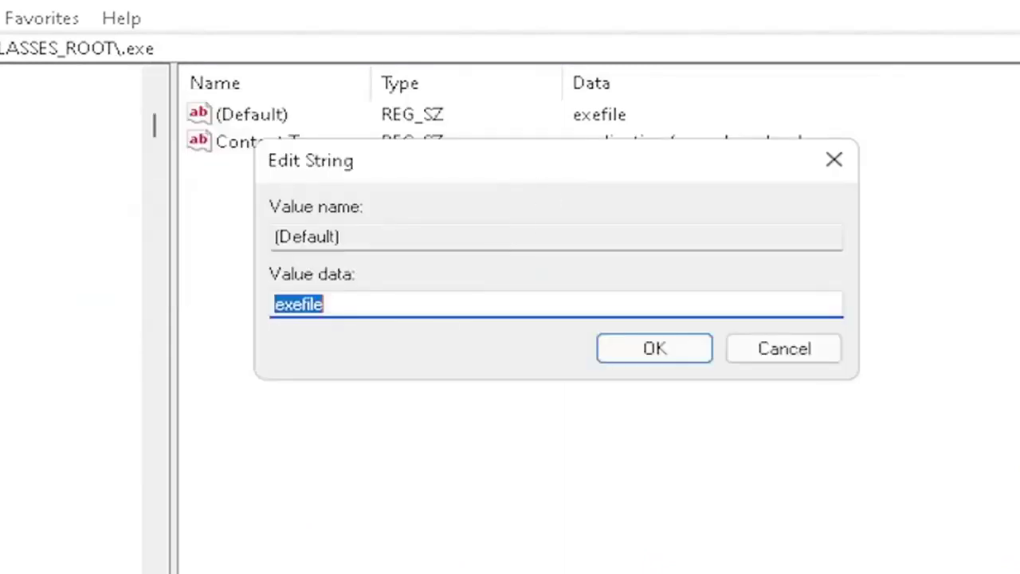
key("End")
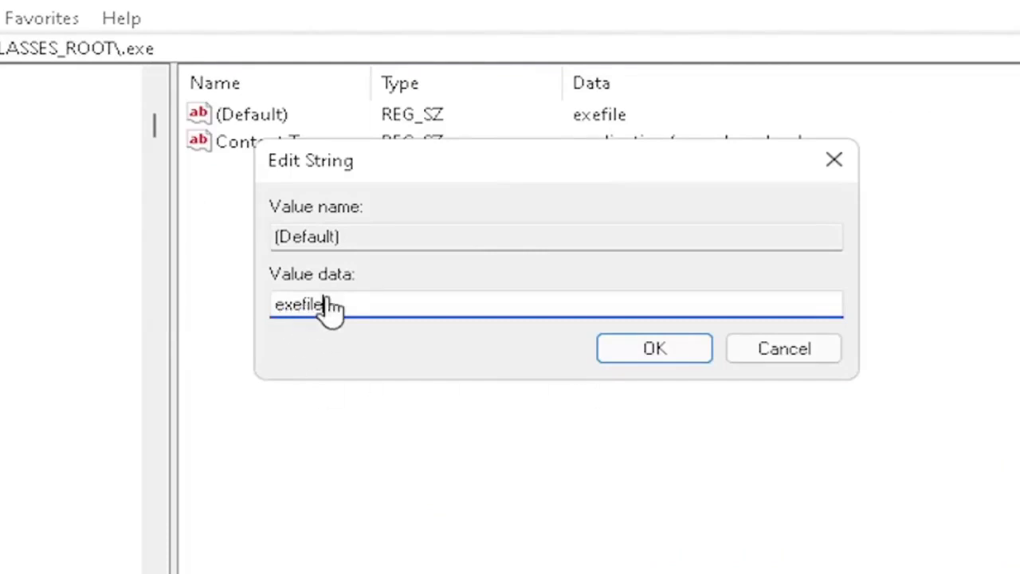
- Keep .exe's (Default) as exefile and jump to the exefile key by typing its name
left_click(682, 352)
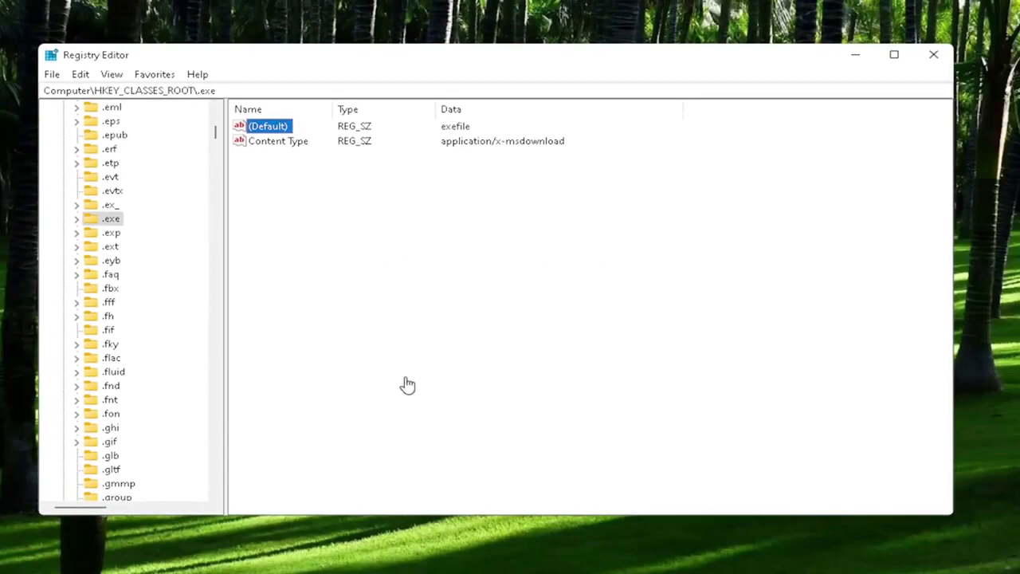
scroll(157, 401, "down", 10)
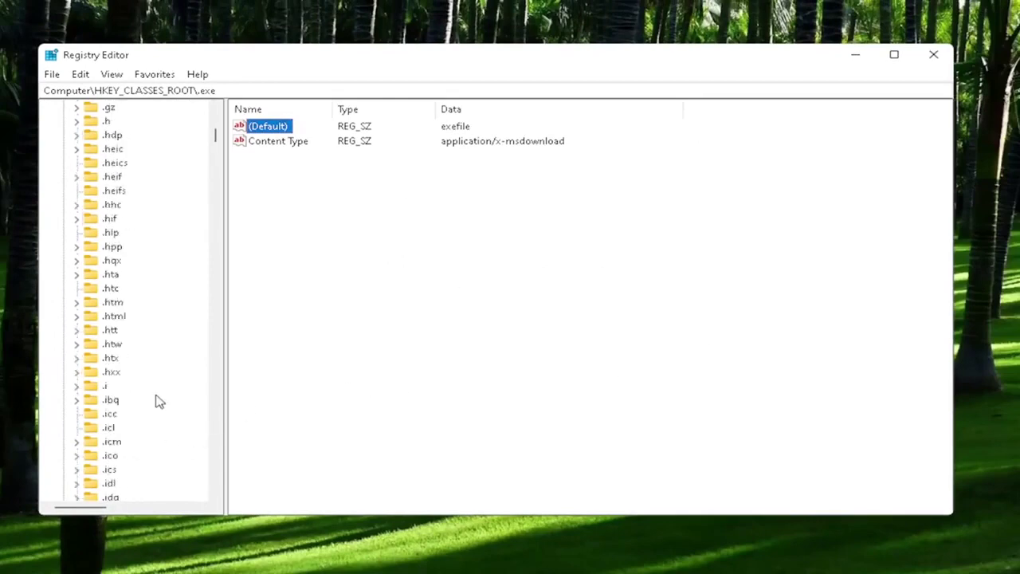
left_click(117, 455)
scroll(132, 358, "down", 7)
left_click(119, 455)
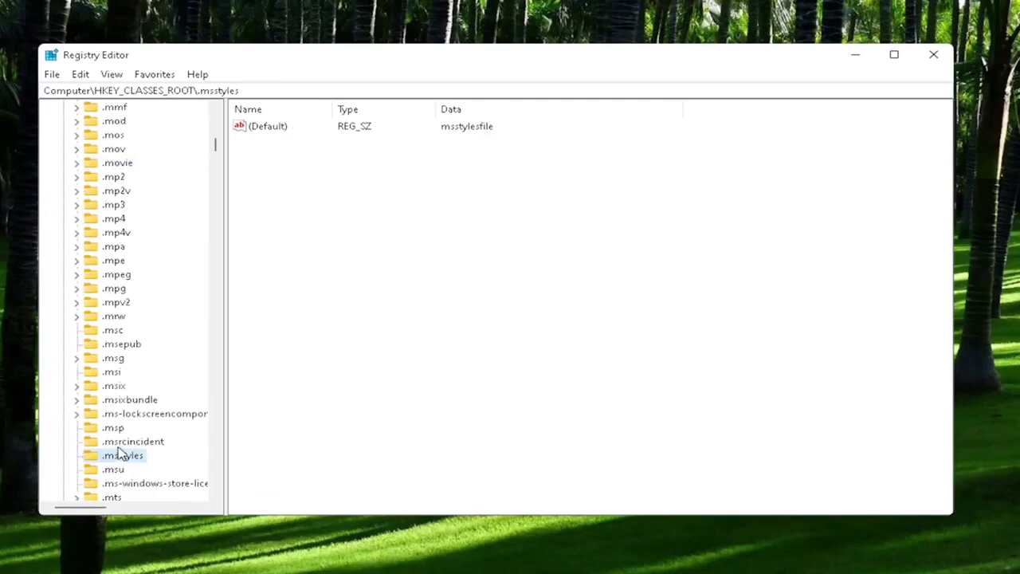
type("exefile")
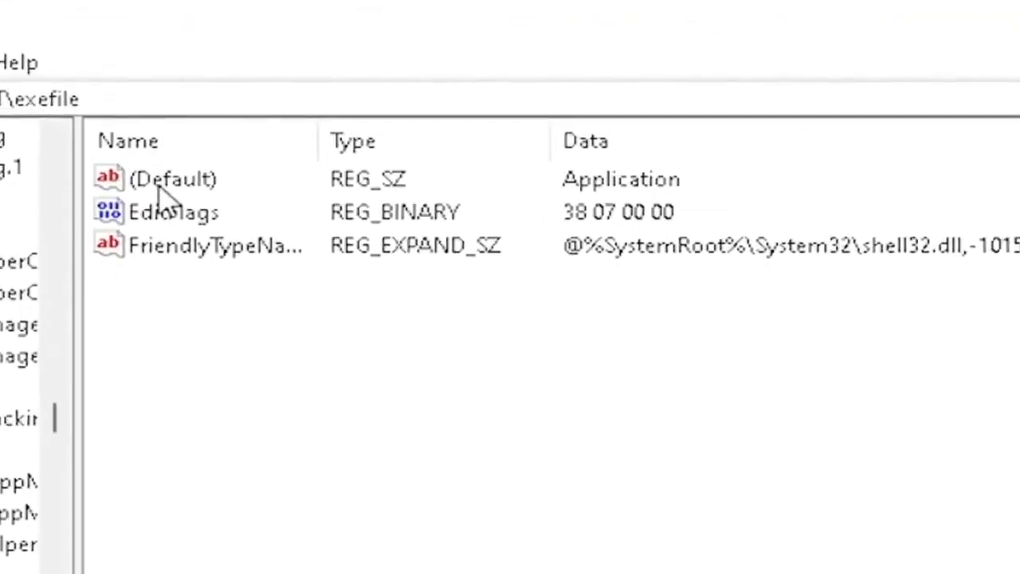
- Confirm the exefile key's (Default) value is Application
left_click(263, 129)
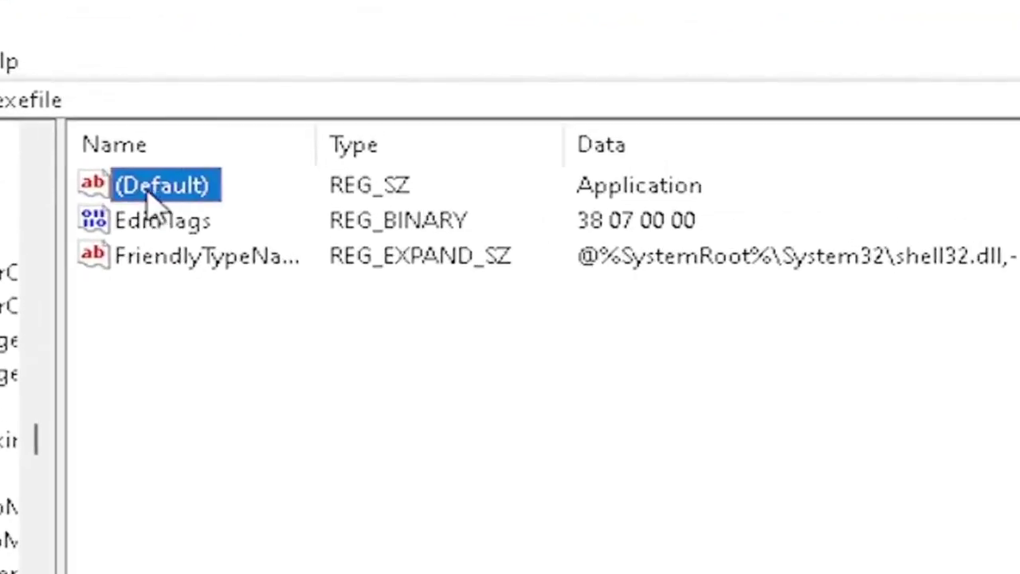
double_click(152, 191)
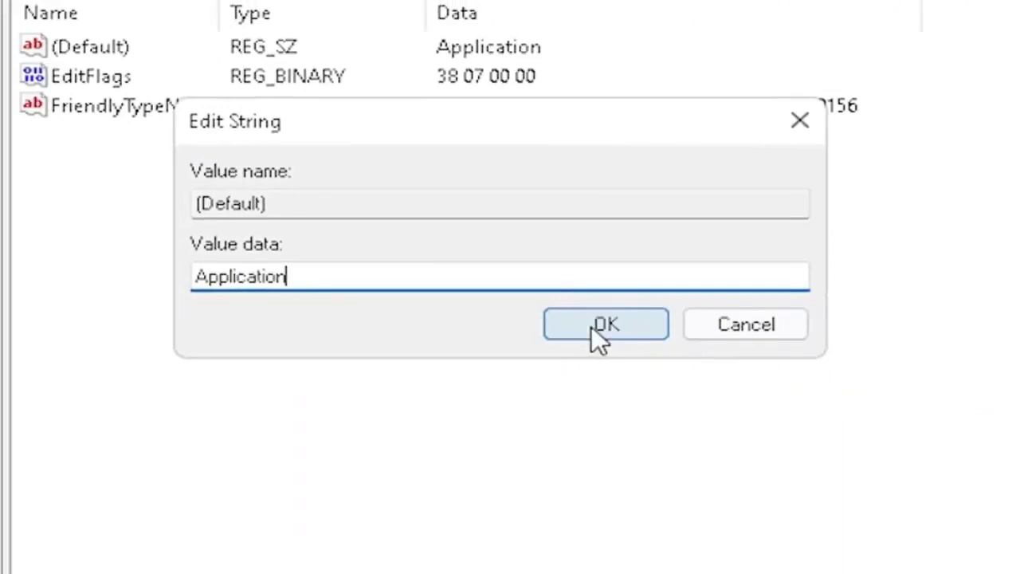
left_click(626, 365)
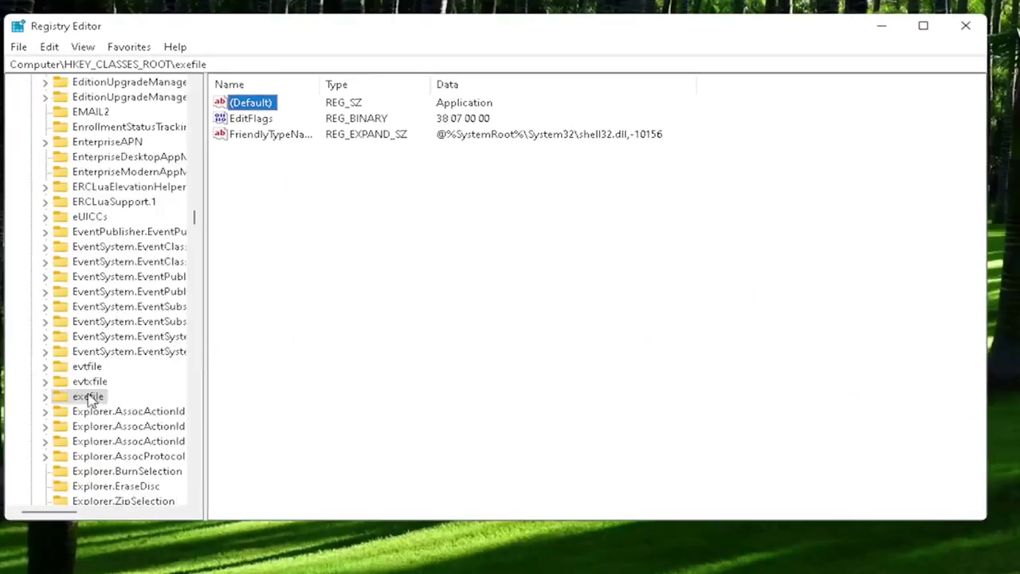
- Go to exefile\shell\open and open its empty (Default) value in Edit String
left_click(88, 398)
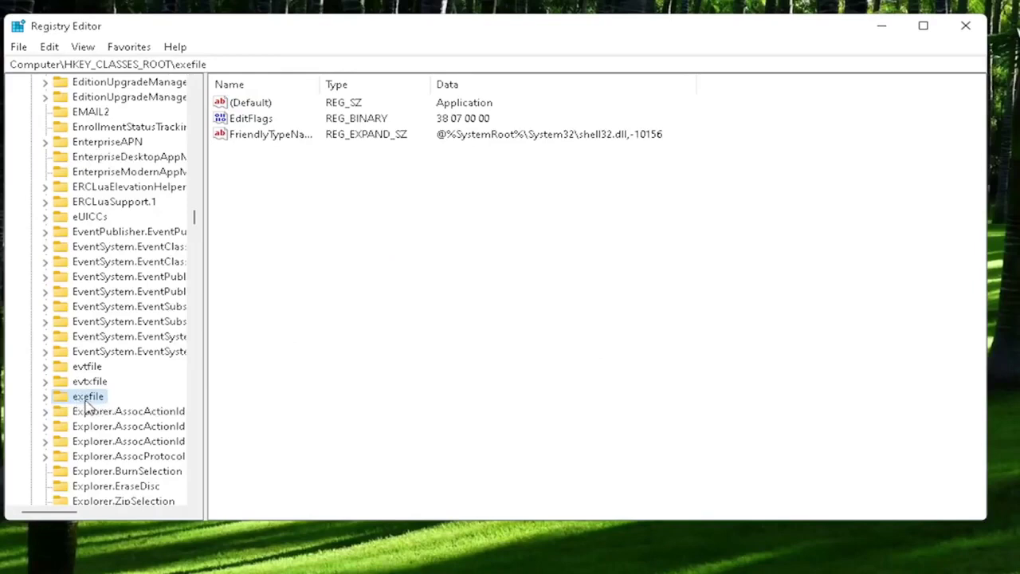
double_click(75, 401)
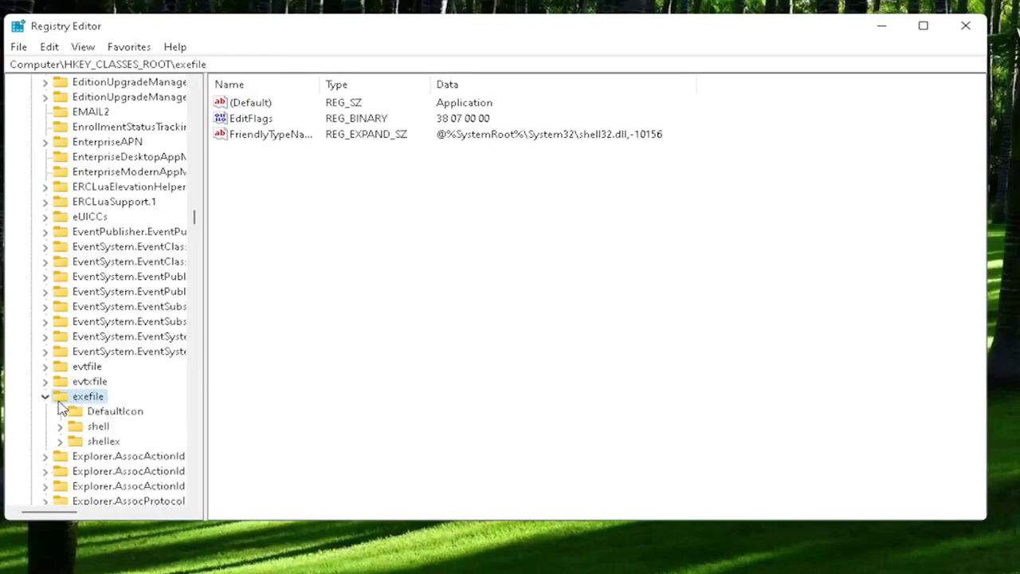
left_click(74, 428)
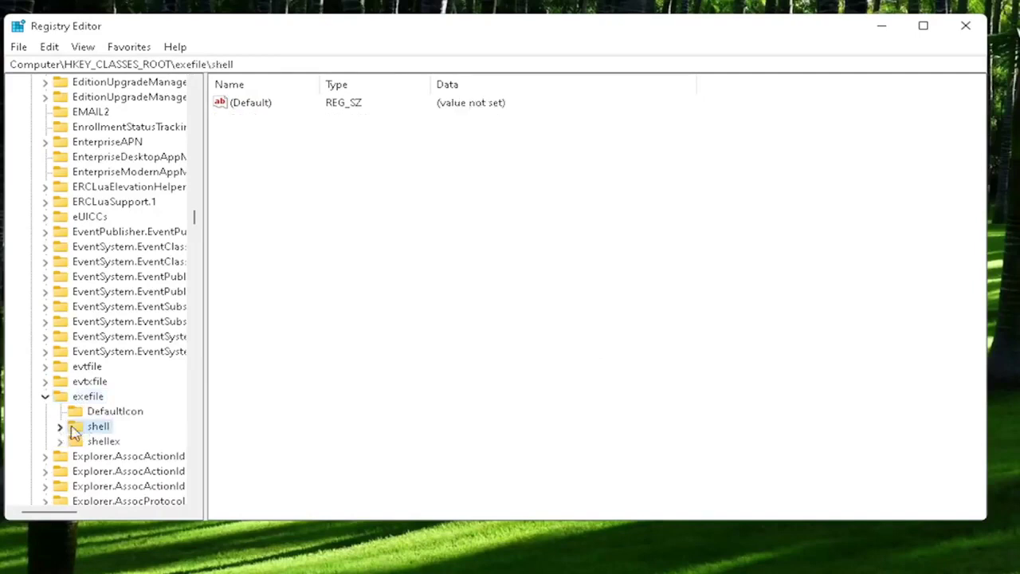
double_click(100, 430)
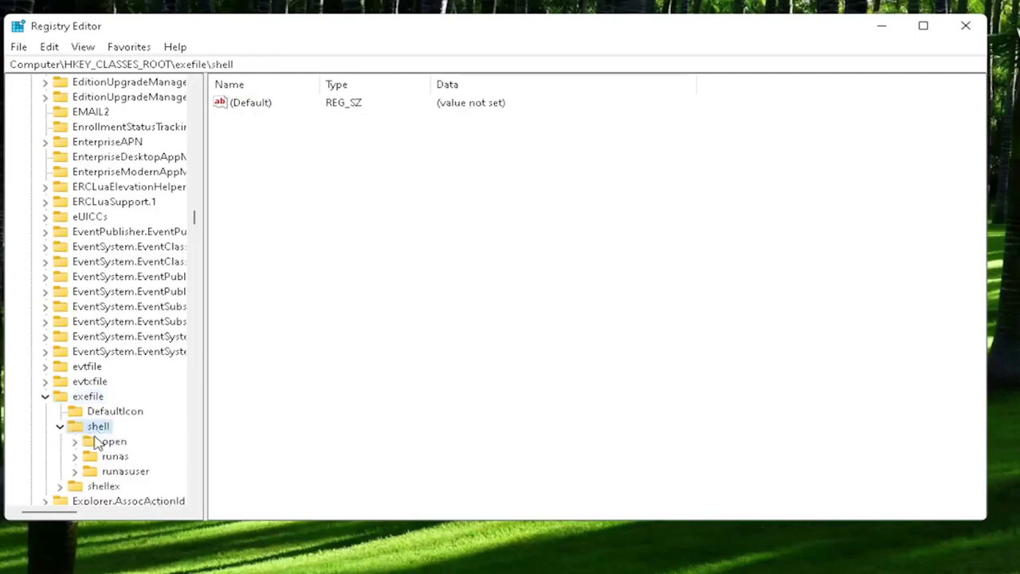
left_click(98, 445)
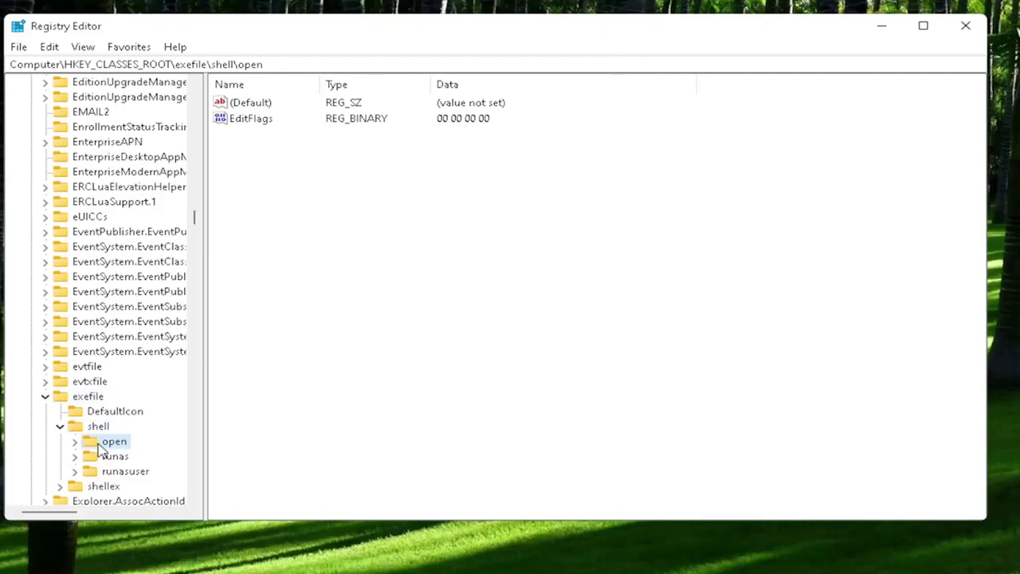
left_click(244, 107)
double_click(247, 103)
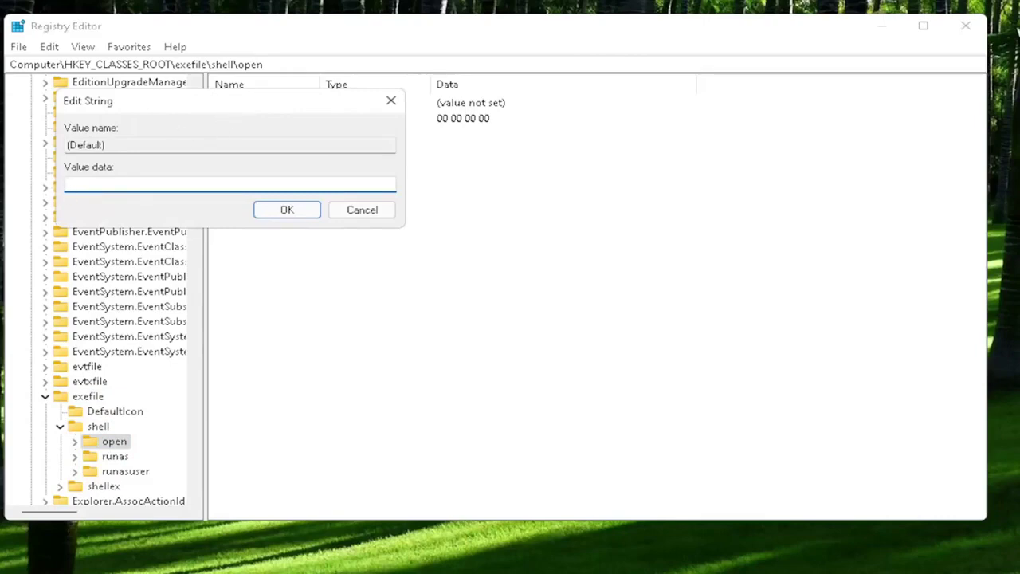
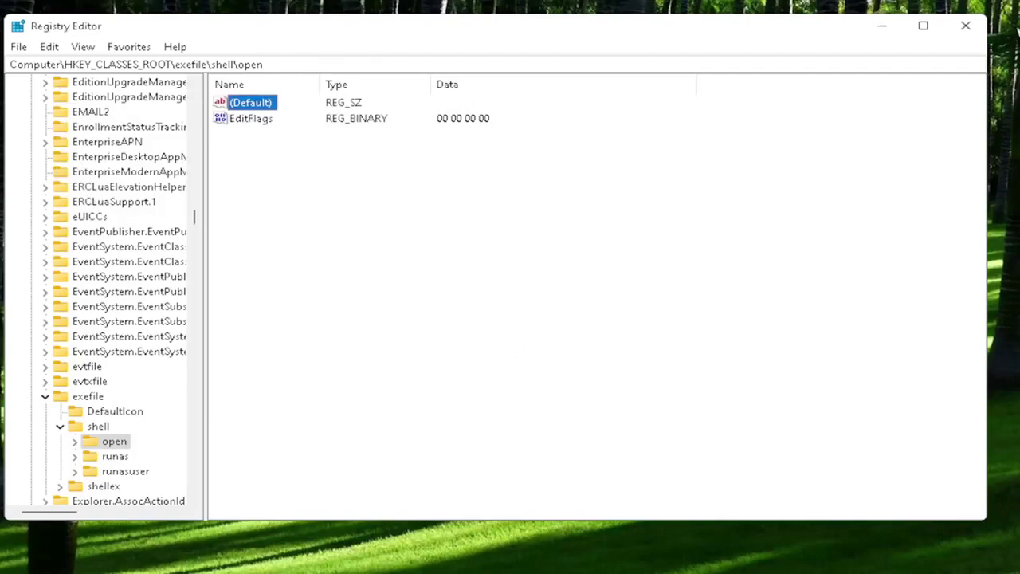
- Collapse shell, exefile, HKEY_CLASSES_ROOT and Computer, close Registry Editor, then open the Start power-user menu
left_click(59, 426)
left_click(44, 398)
scroll(194, 231, "up", 12)
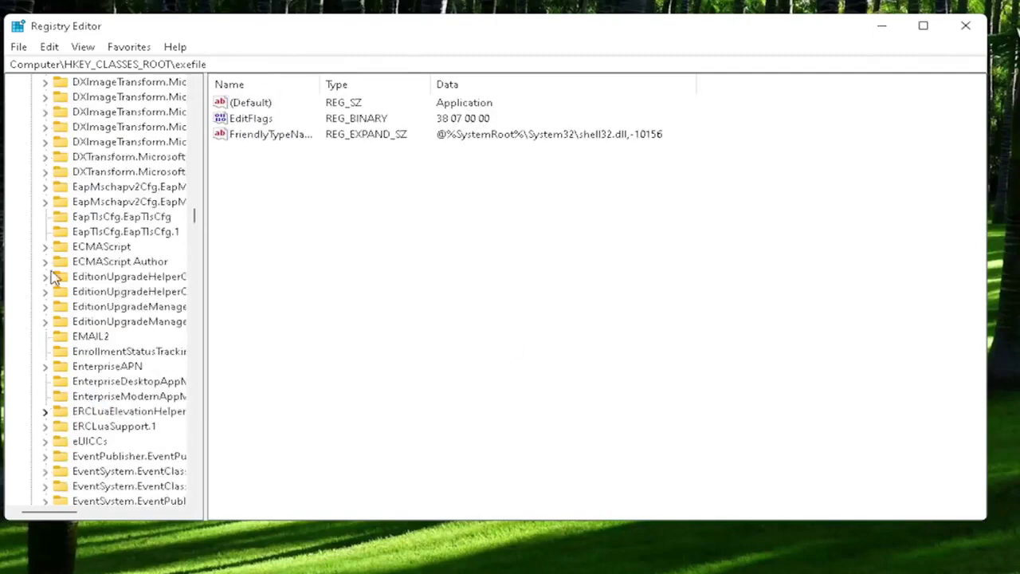
left_click_drag(196, 213, 196, 84)
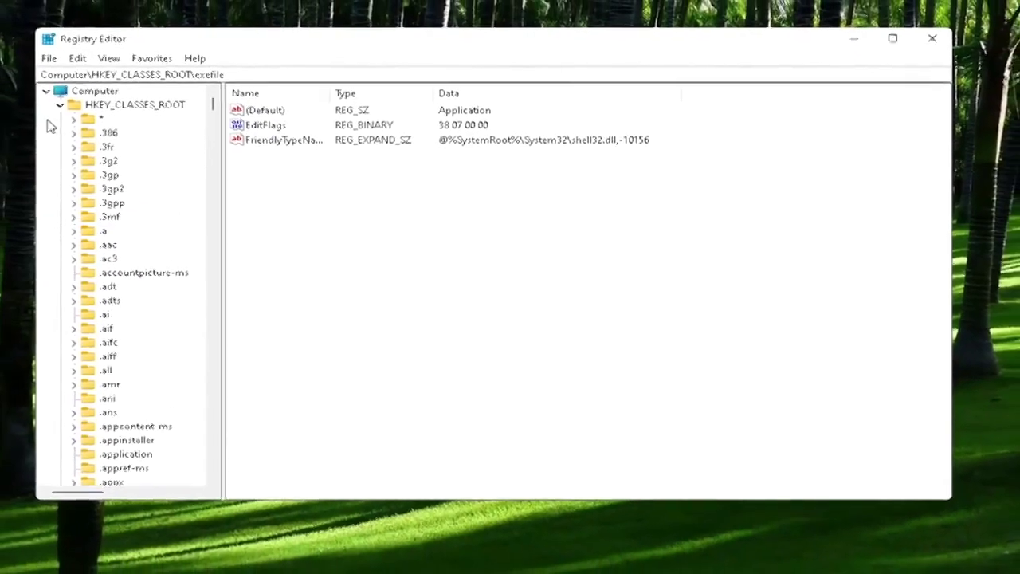
left_click(59, 104)
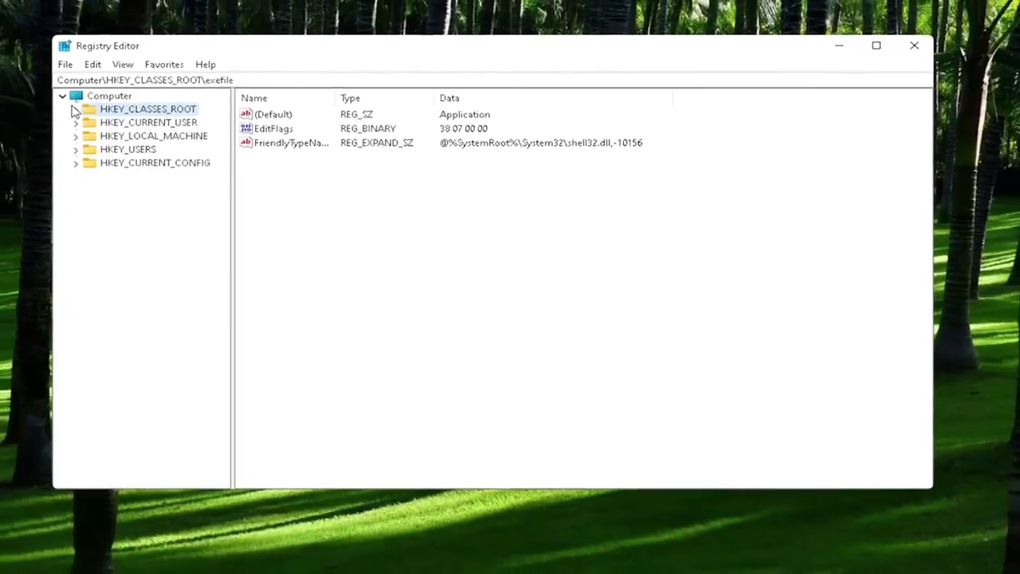
left_click(45, 91)
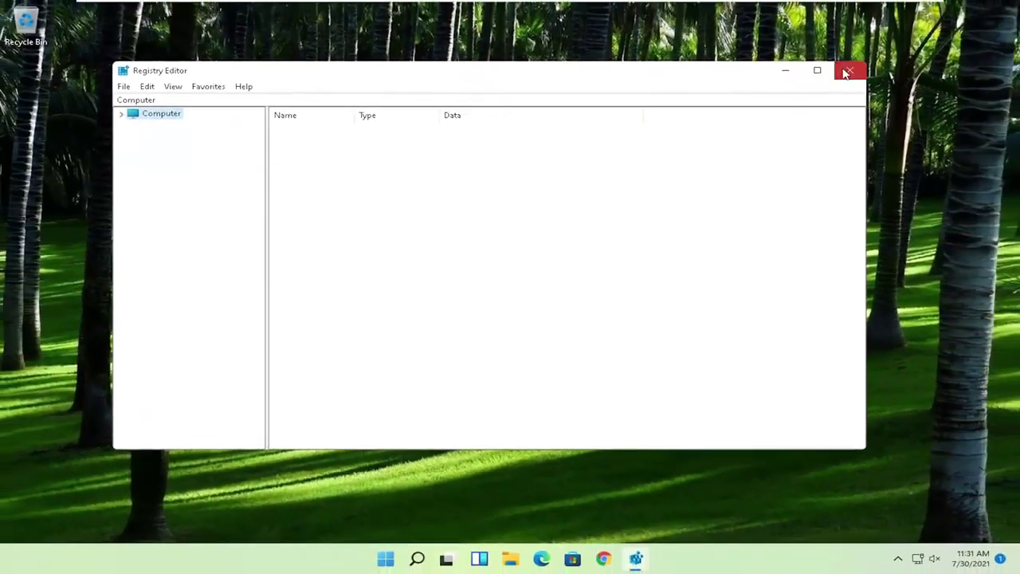
left_click(860, 65)
right_click(384, 567)
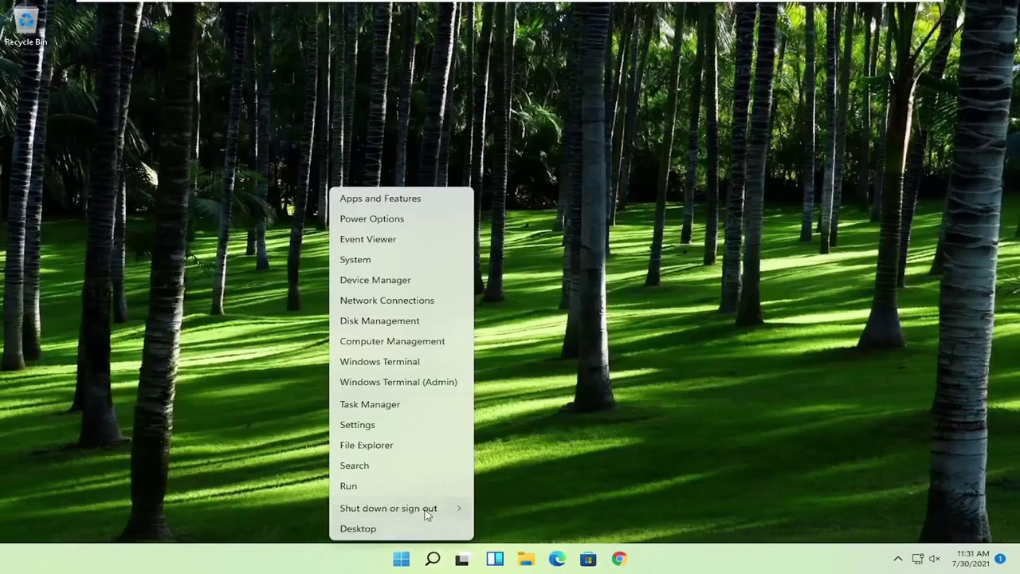